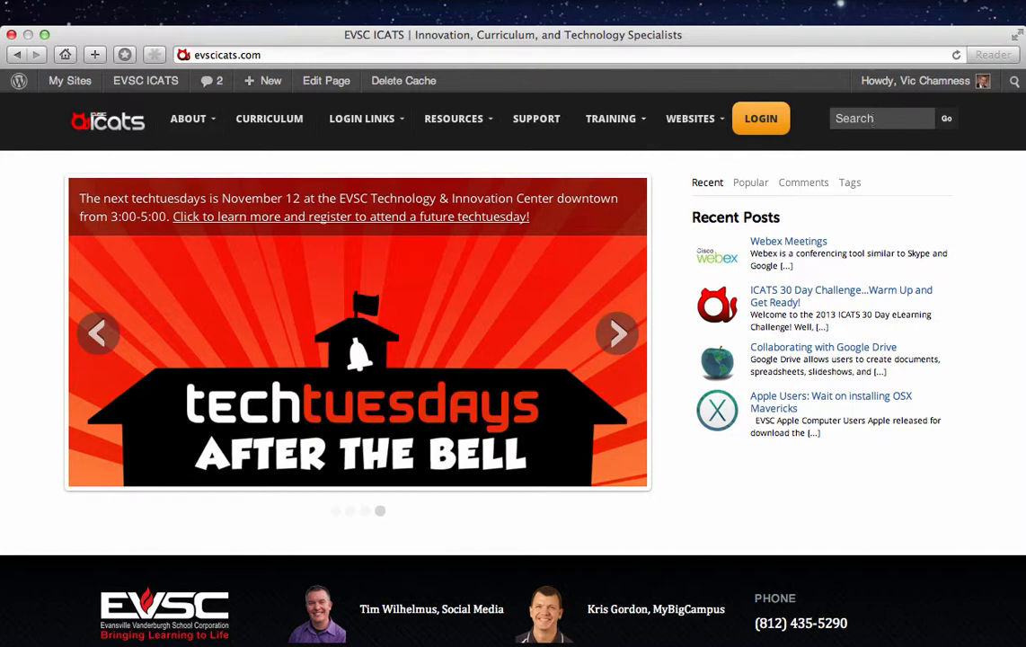
# - Load the WebEx meetings site at meet.evsc.k12.in.us in Safari and begin scheduling a meeting
pyautogui.click(270, 53)
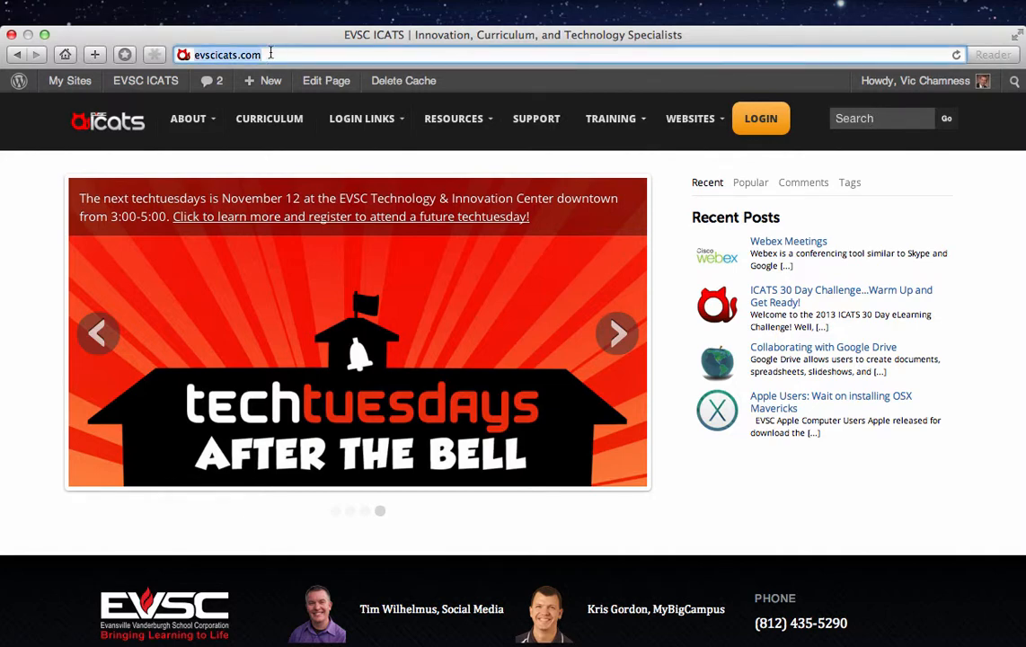
pyautogui.write('mm')
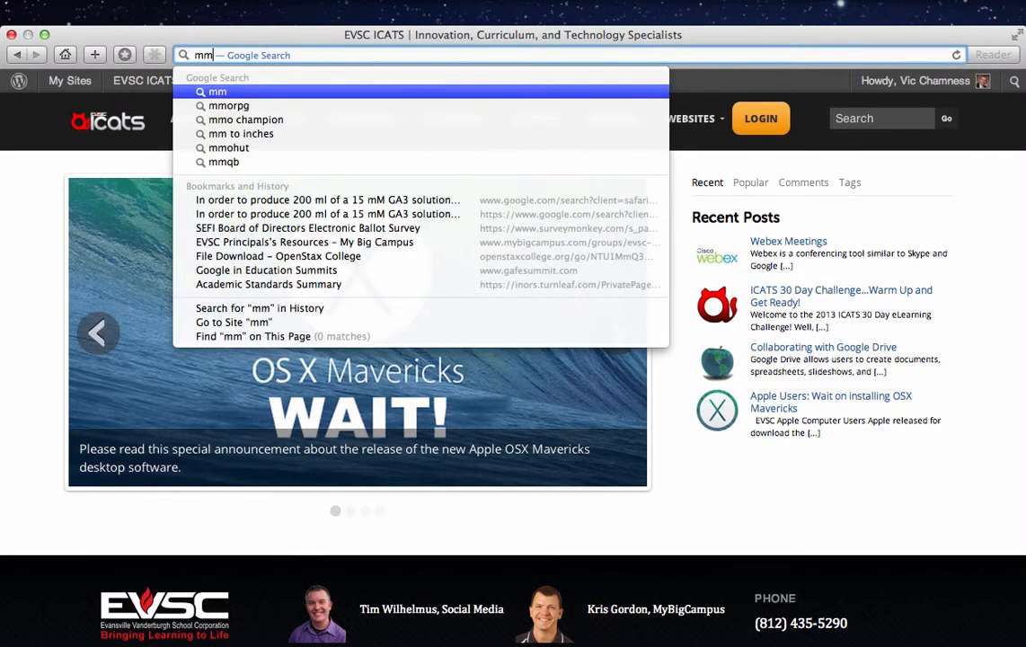
pyautogui.press('BackSpace')
pyautogui.write('eet.evsc.k12.in.us')
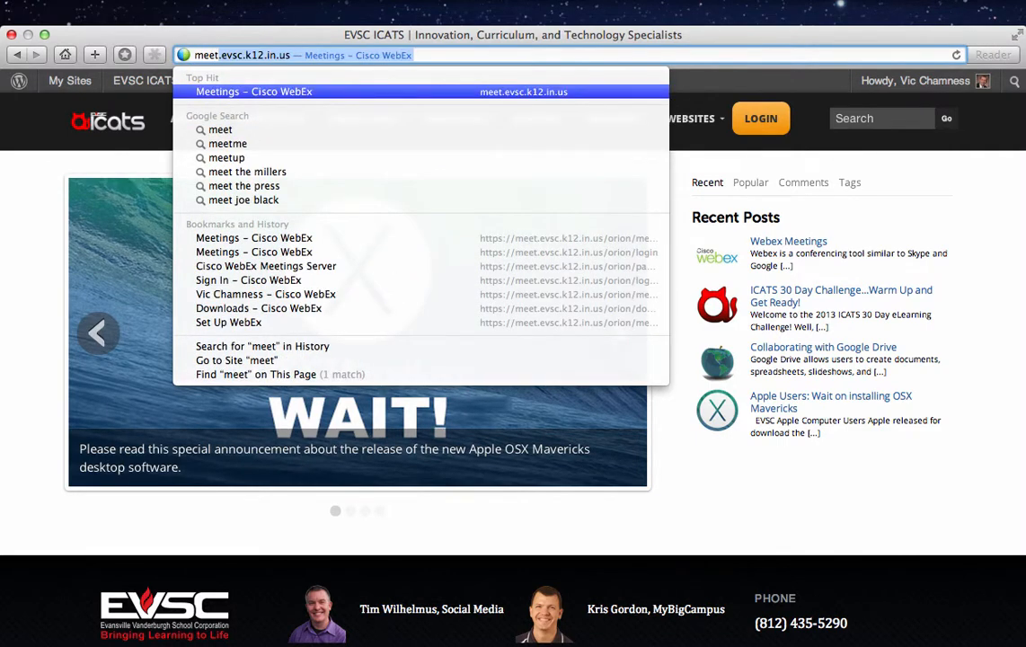
pyautogui.press('Return')
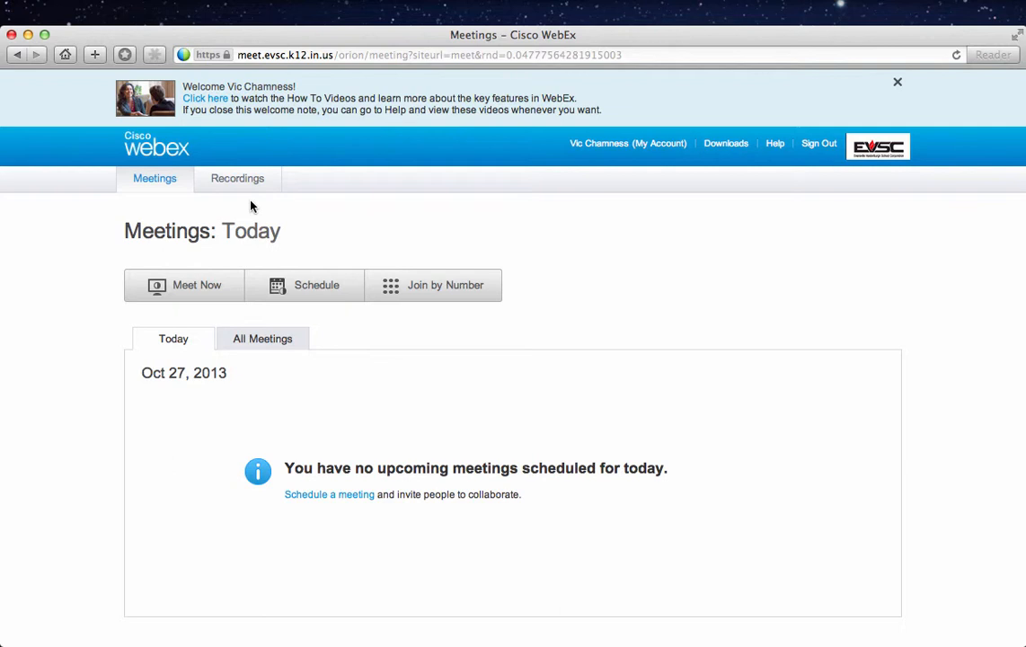
pyautogui.click(316, 285)
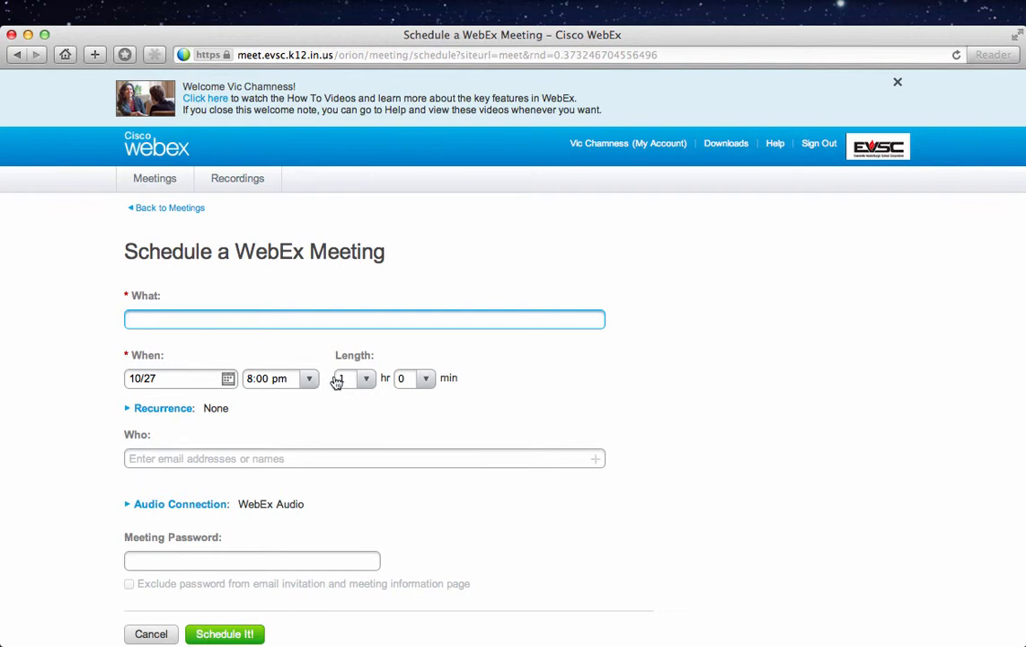
# - Add the first district colleague to the meeting's Who field from the suggestions
pyautogui.click(194, 460)
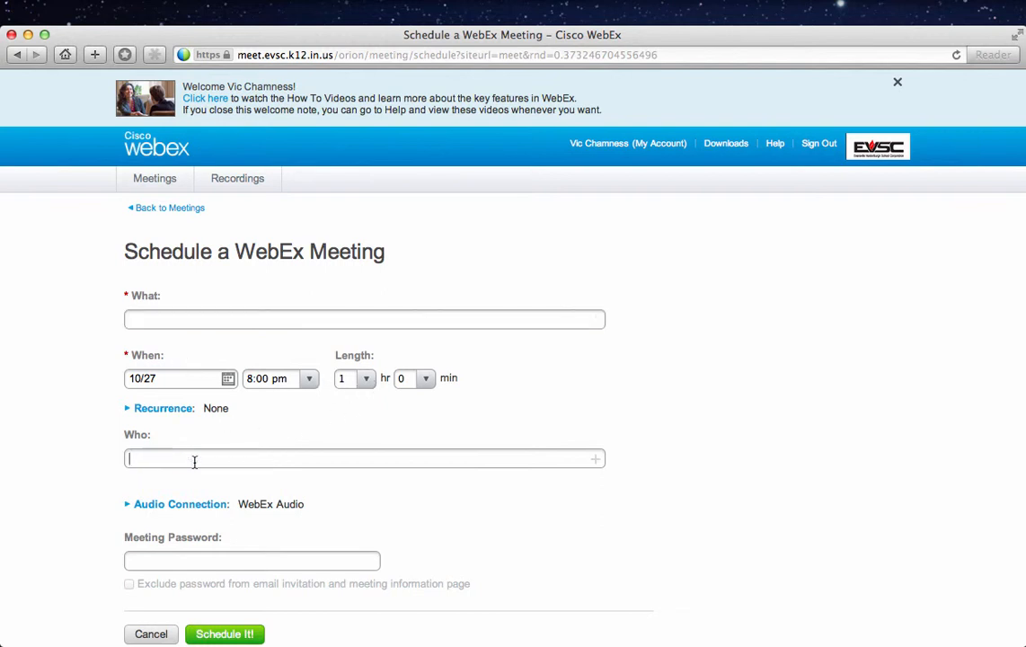
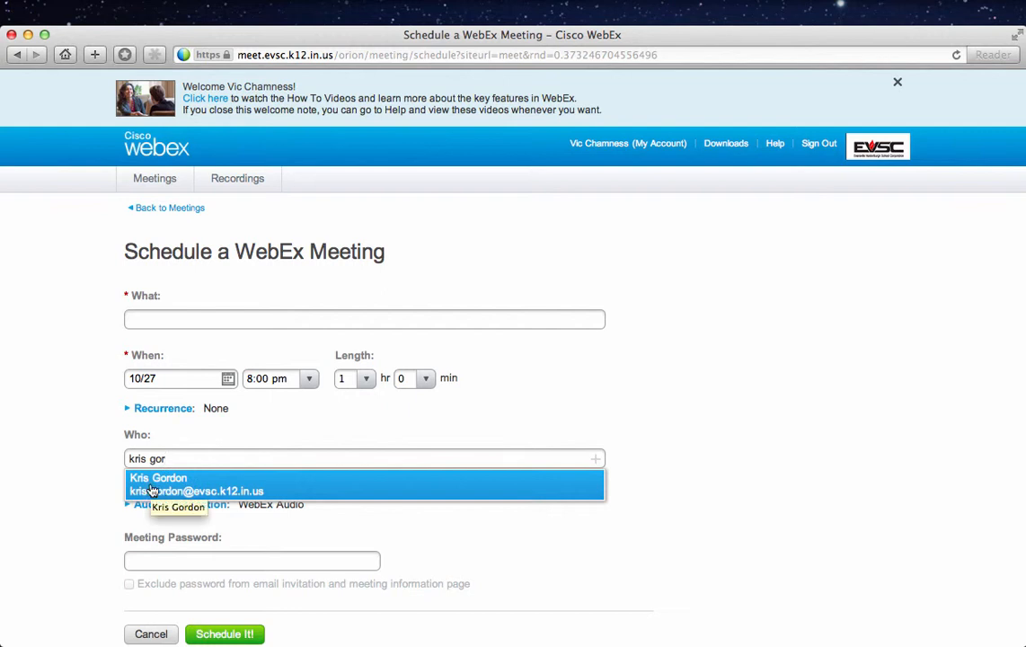
pyautogui.click(153, 490)
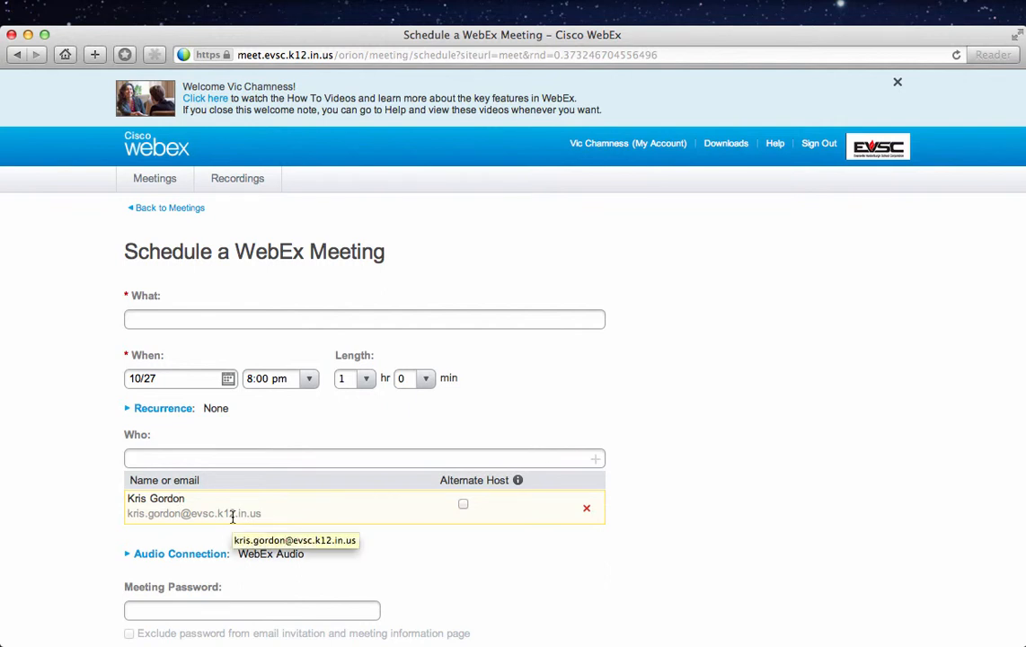
# - Add a second colleague as an invitee, then return to the Meetings: Today page
pyautogui.click(183, 457)
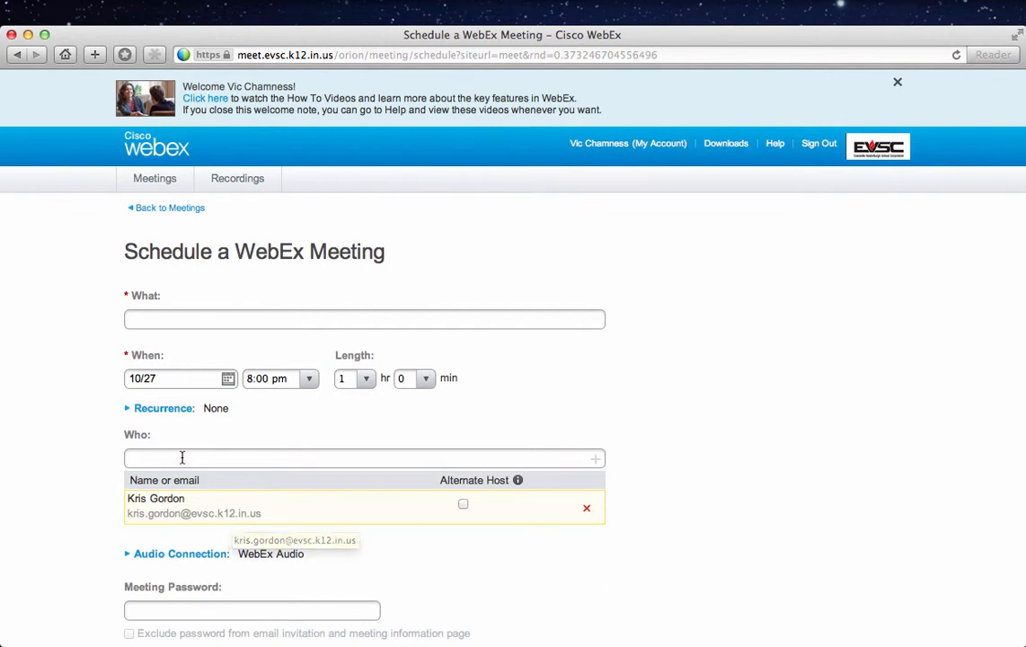
pyautogui.write('jerrad')
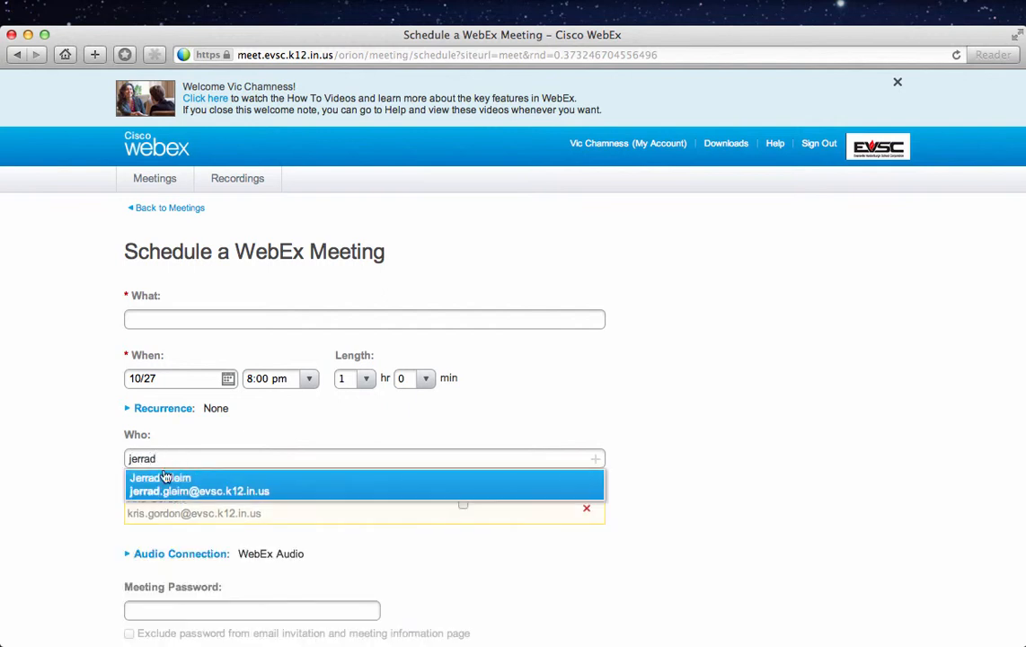
pyautogui.click(135, 492)
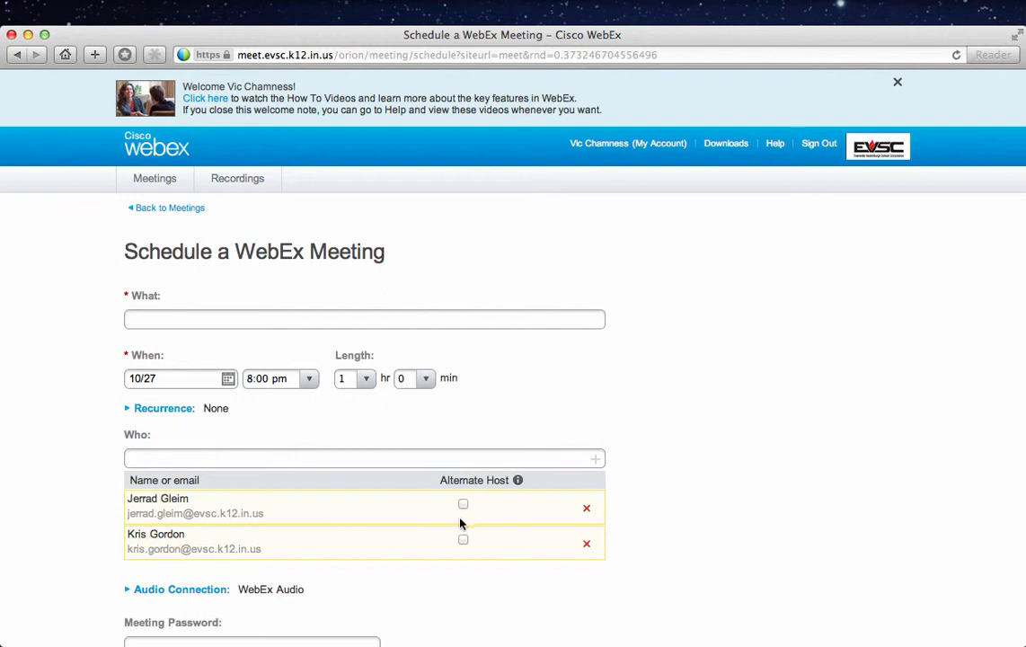
pyautogui.scroll(-3, 460, 538)
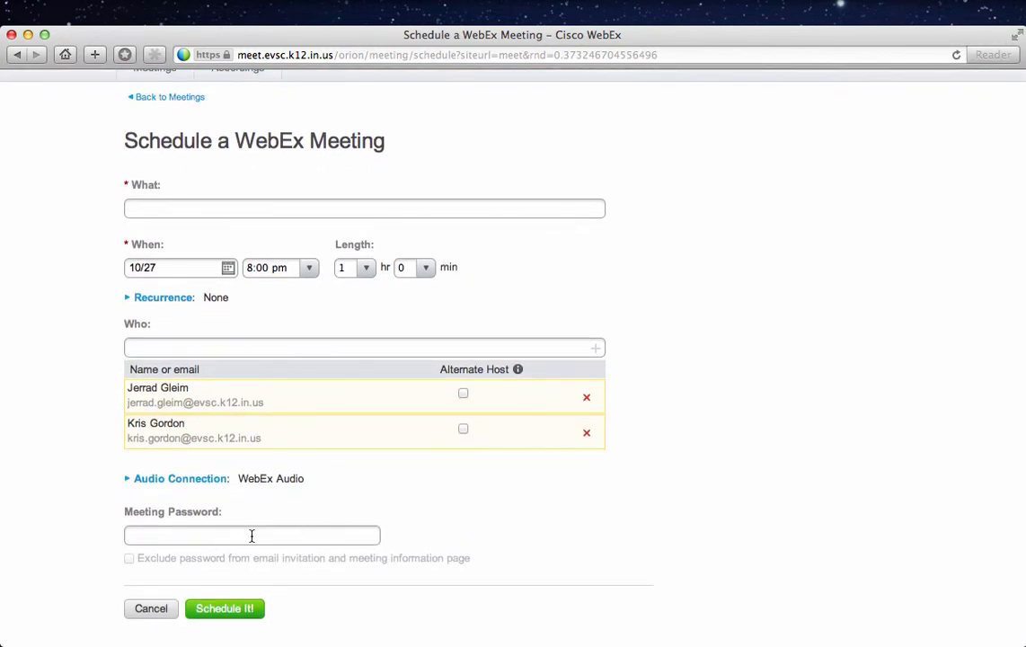
pyautogui.scroll(3, 252, 537)
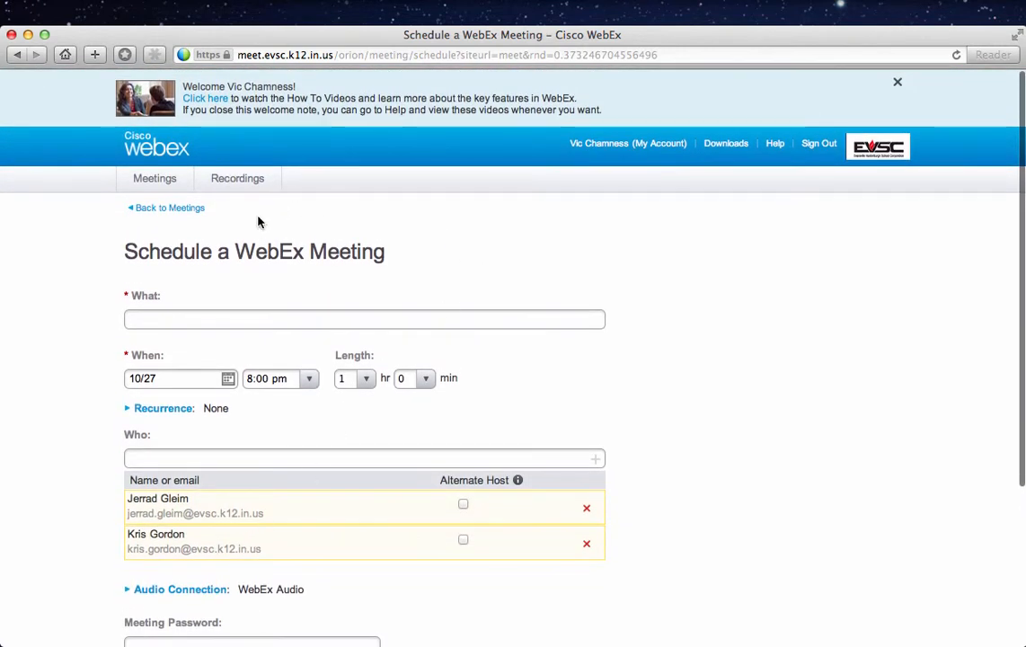
pyautogui.click(166, 183)
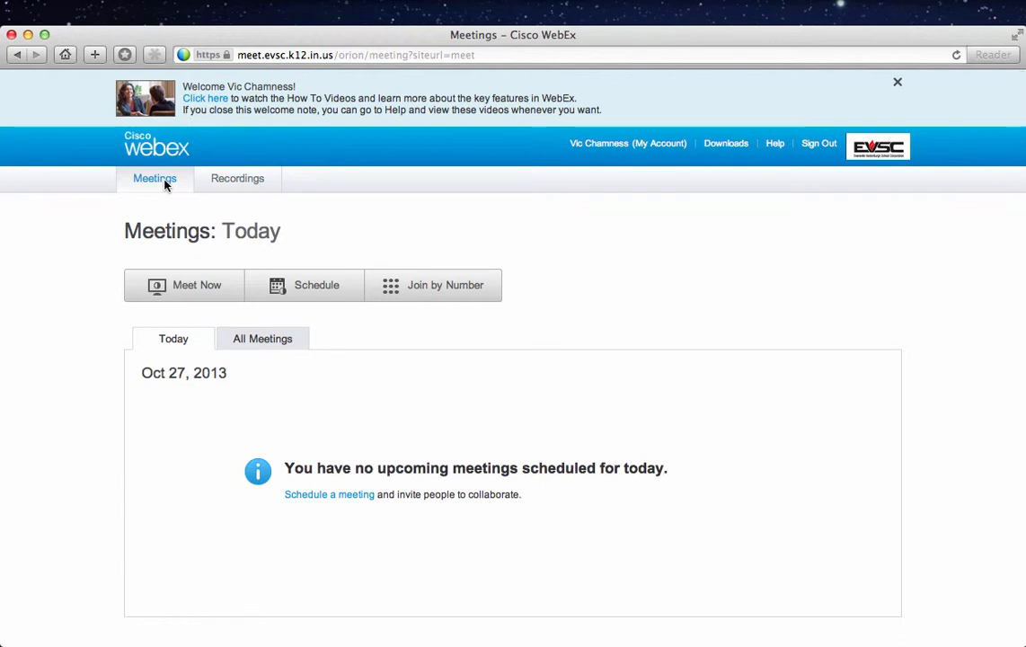
# - Start a Meet Now instant meeting and enter an outside attendee's e-mail address as invitee
pyautogui.click(187, 293)
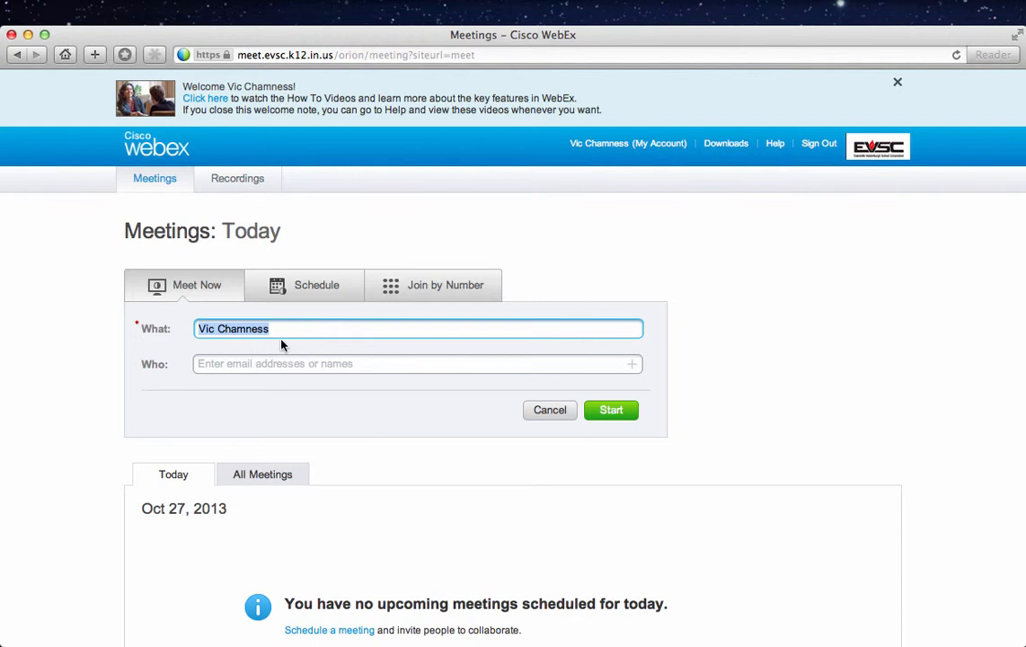
pyautogui.click(223, 364)
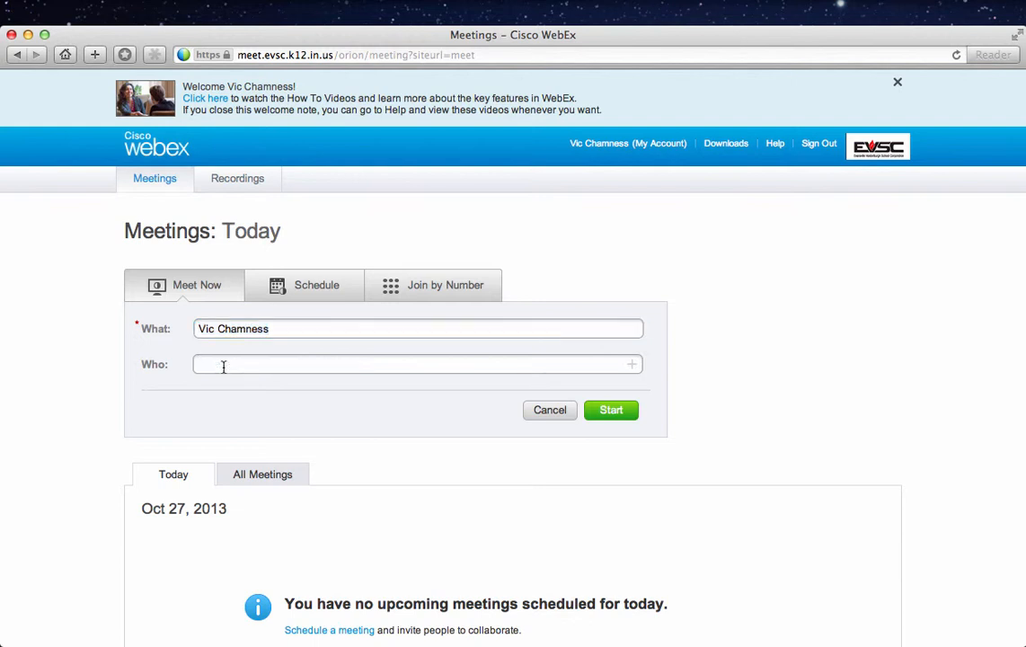
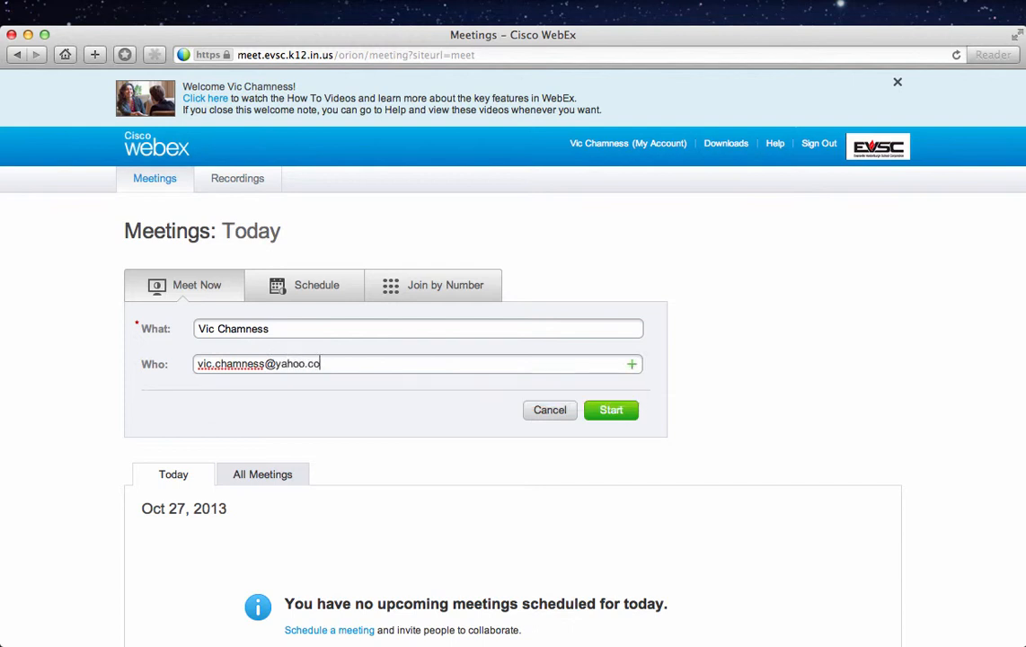
# - Launch the instant meeting and join its audio conference using computer audio
pyautogui.click(604, 411)
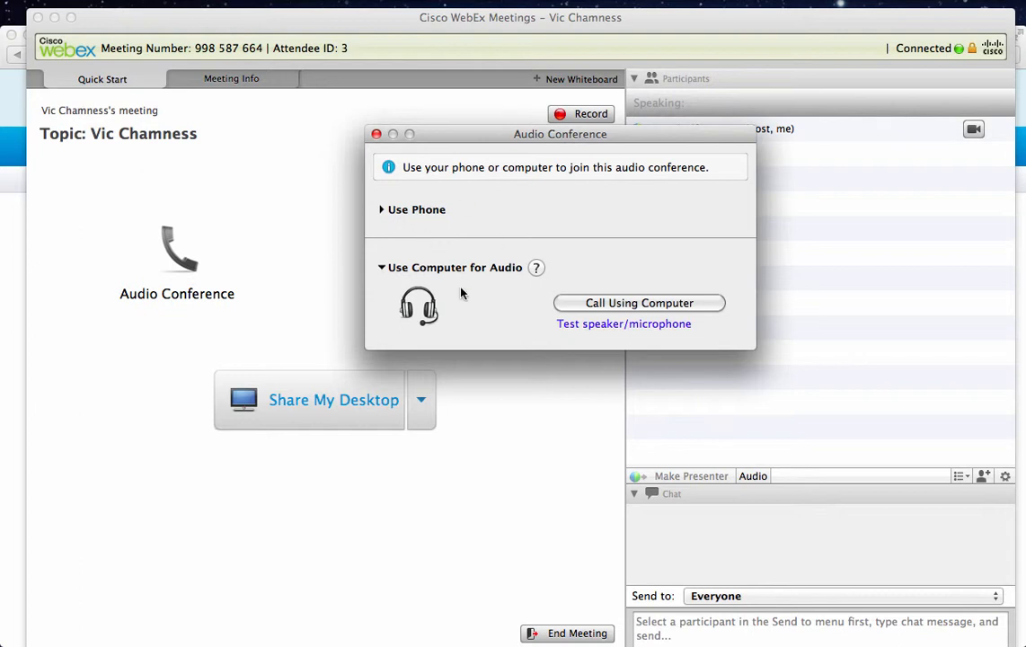
pyautogui.click(643, 305)
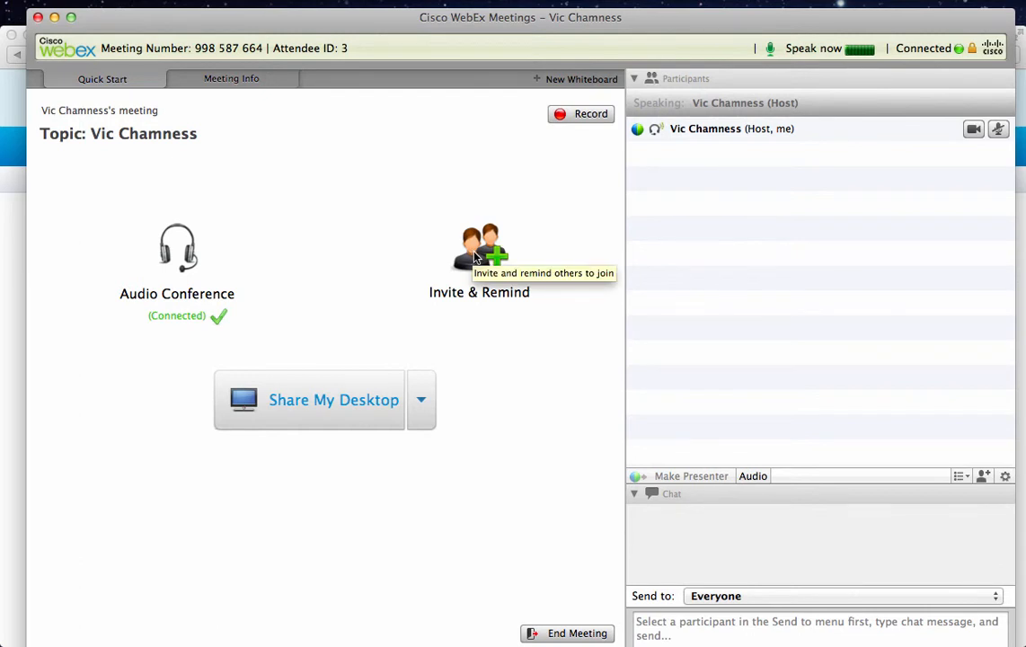
# - Share the desktop and show the Participants list from the sharing control bar
pyautogui.click(302, 397)
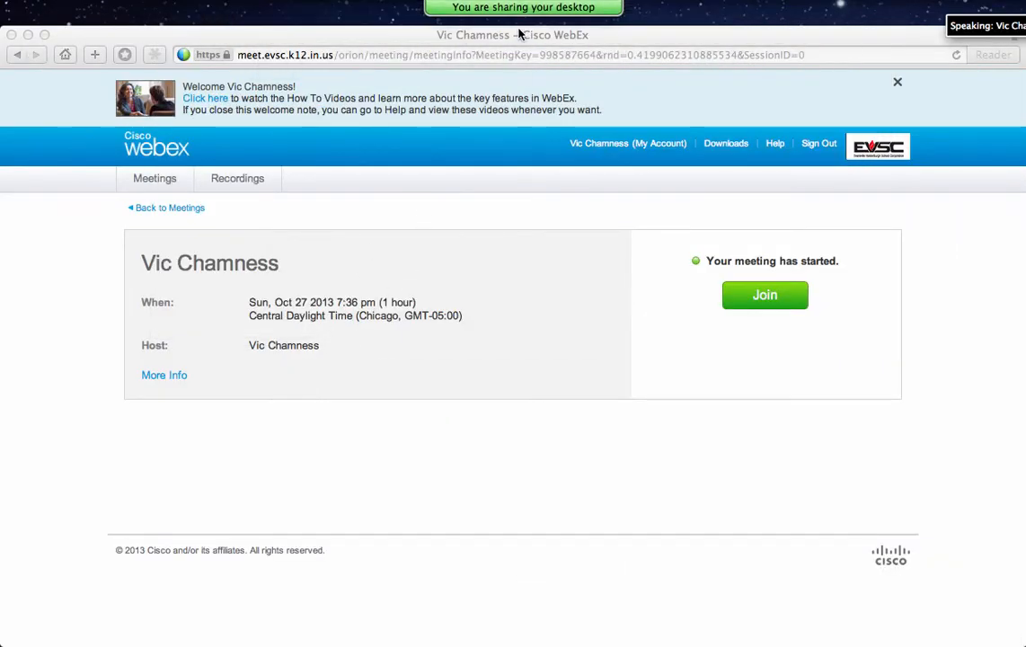
pyautogui.moveTo(520, 18)
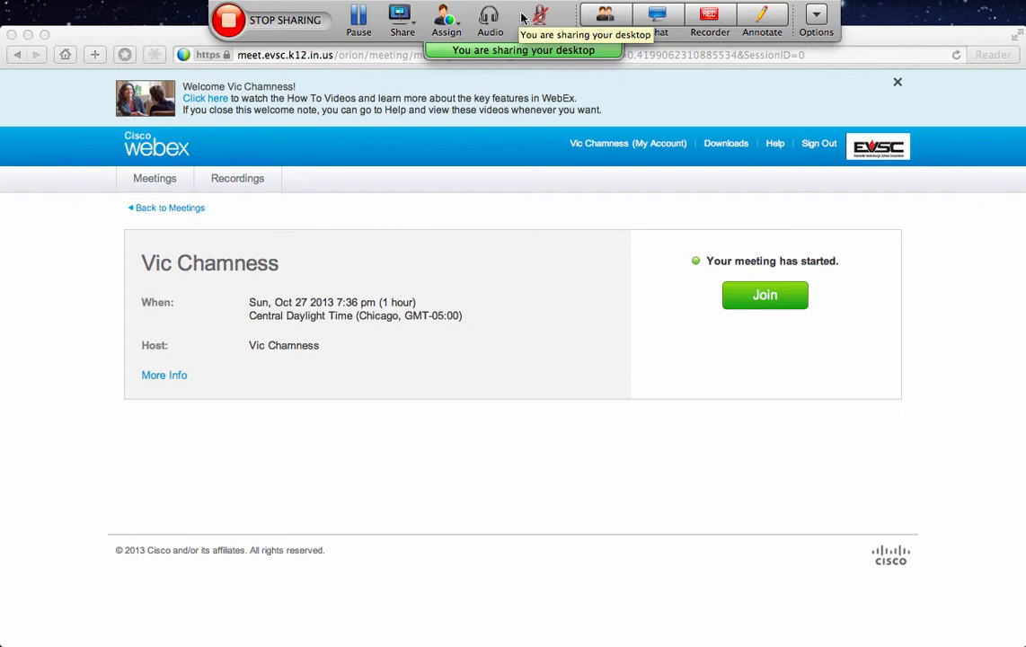
pyautogui.click(606, 18)
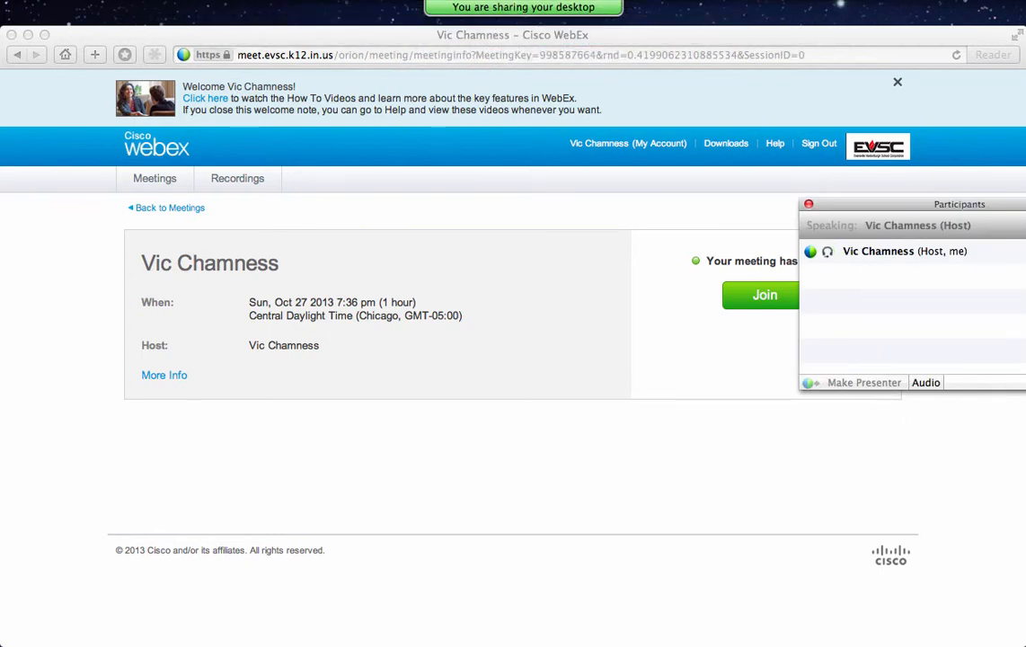
# - Open the meeting Chat panel from the sharing toolbar, sending to Everyone
pyautogui.moveTo(458, 7)
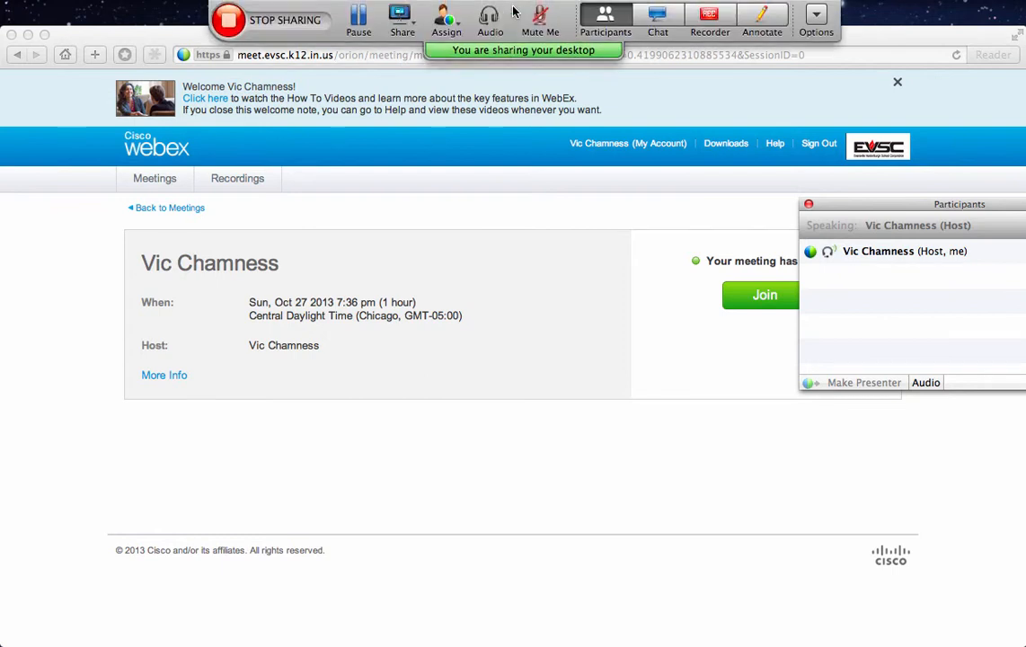
pyautogui.click(659, 22)
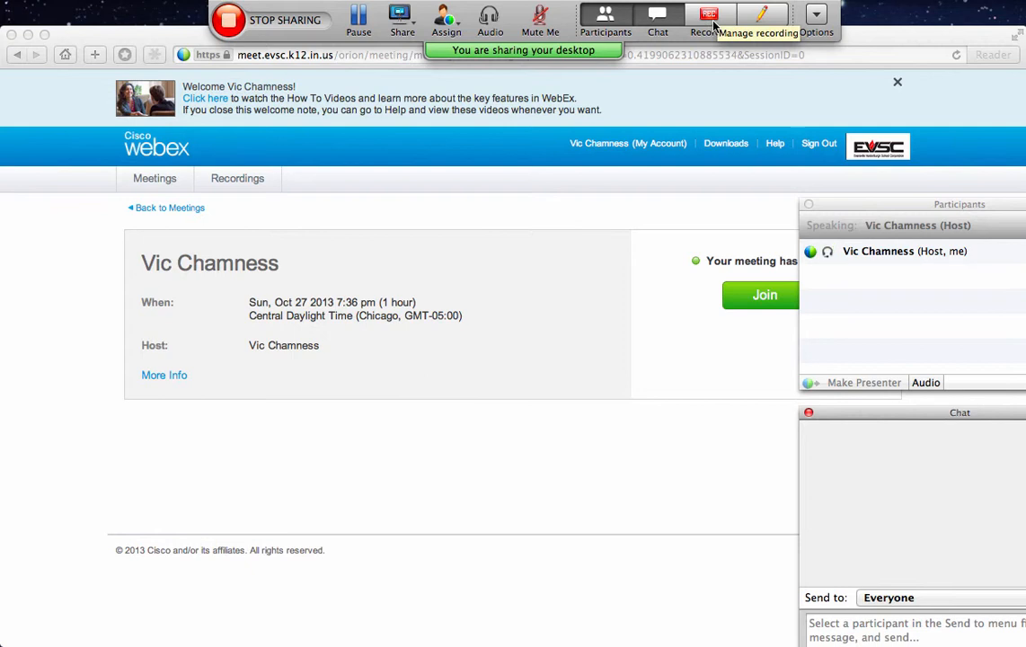
# - Turn on Annotate and drag the Annotation Tools palette to the upper left
pyautogui.click(762, 16)
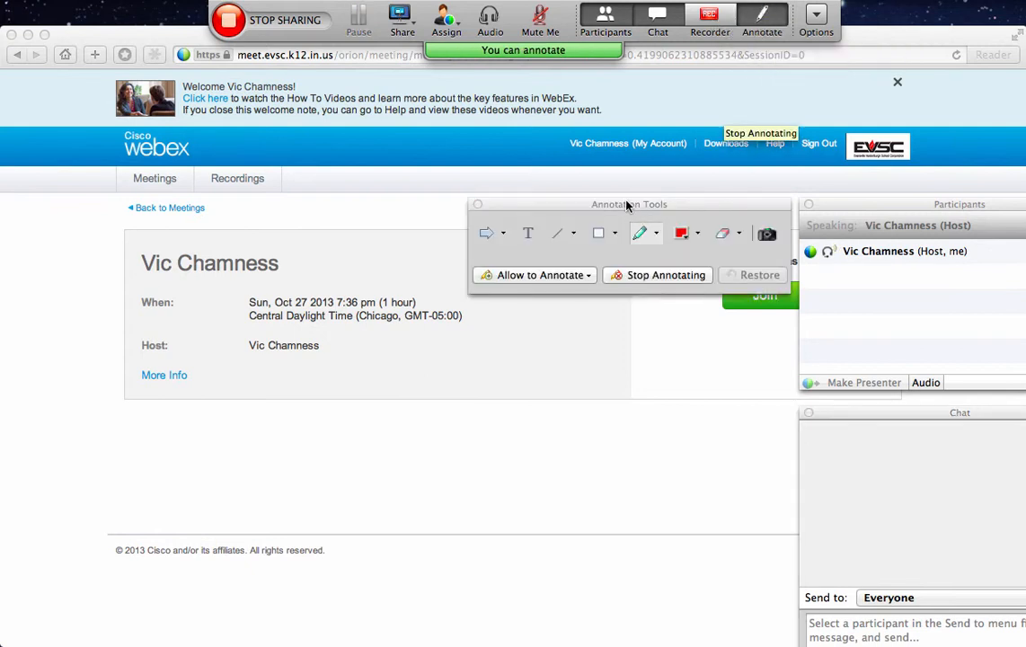
pyautogui.moveTo(627, 206)
pyautogui.mouseDown()
pyautogui.moveTo(496, 199)
pyautogui.moveTo(279, 136)
pyautogui.moveTo(220, 156)
pyautogui.moveTo(216, 185)
pyautogui.mouseUp()
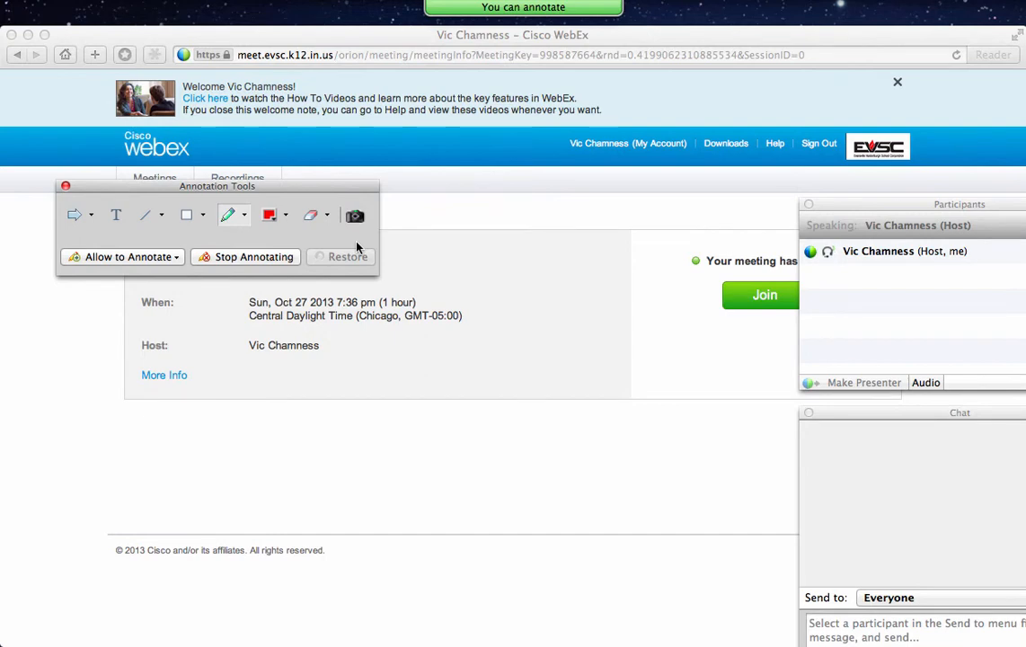
# - Close the Annotation Tools palette, returning to plain desktop sharing
pyautogui.click(64, 186)
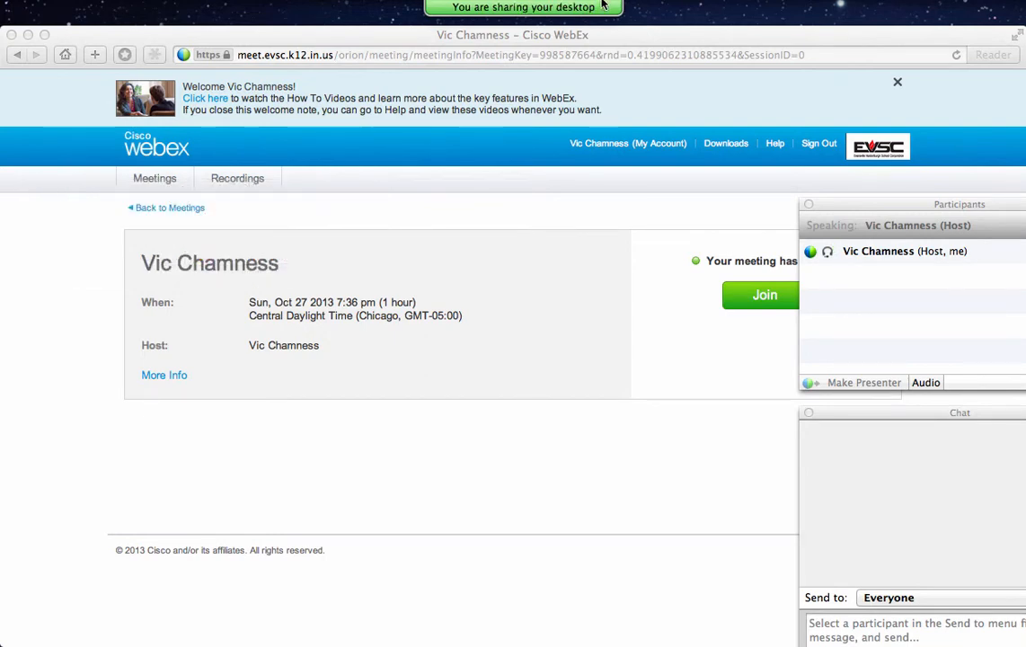
pyautogui.moveTo(557, 11)
pyautogui.click(410, 25)
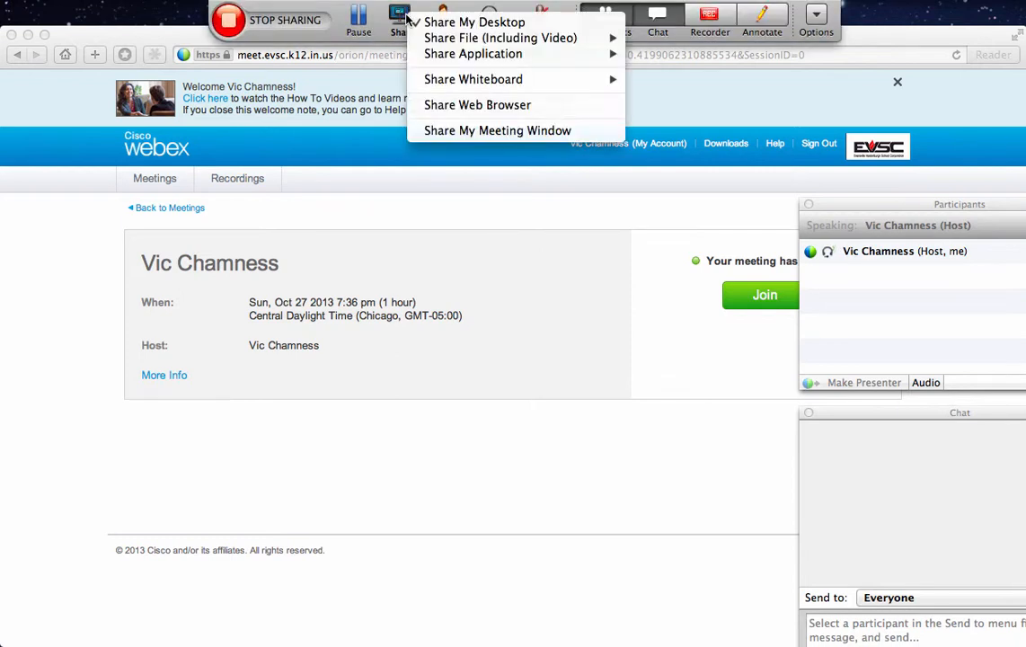
pyautogui.moveTo(461, 40)
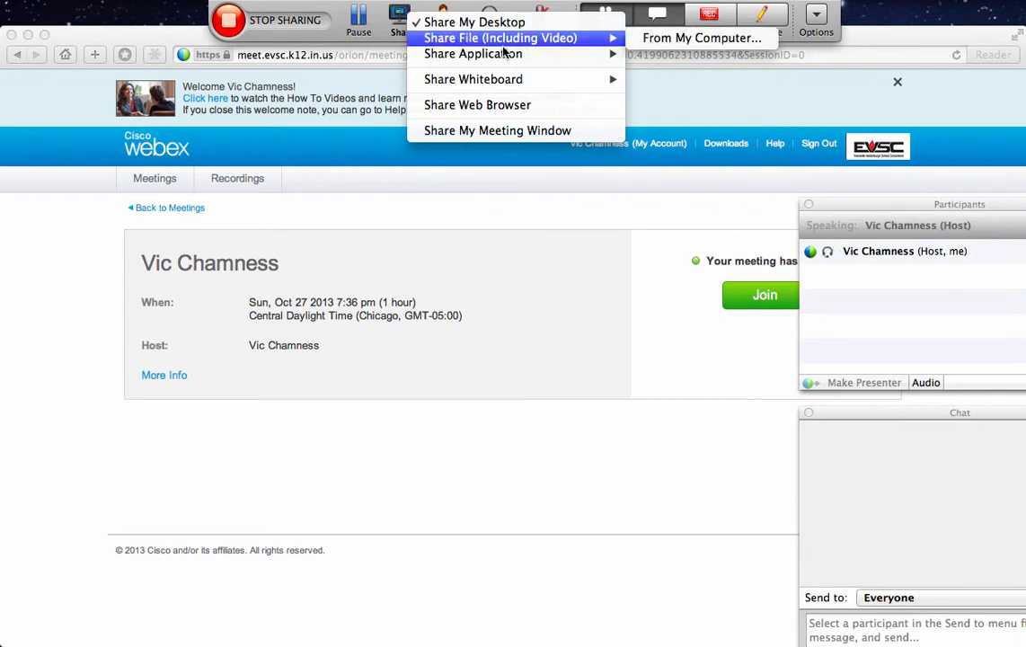
pyautogui.moveTo(500, 56)
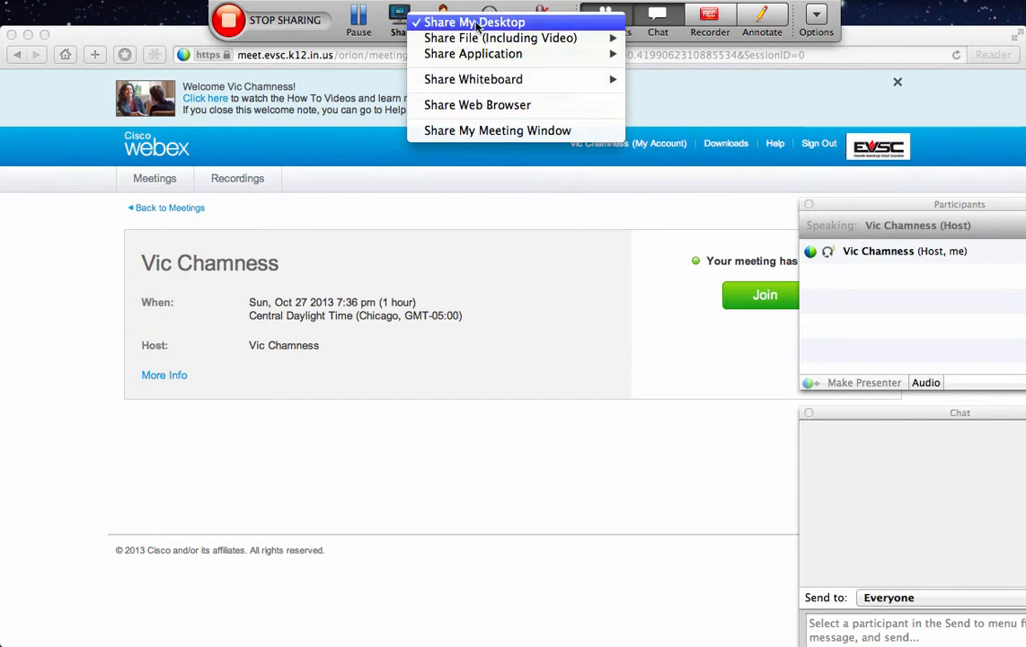
pyautogui.click(381, 40)
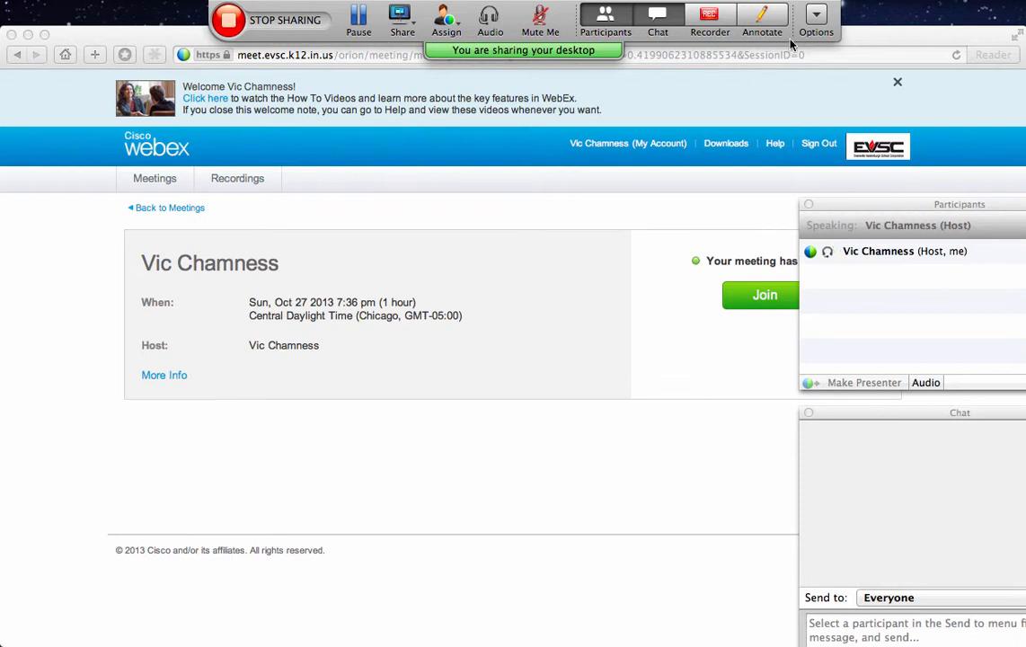
# - Add Polling to the current panels through Options > Manage Panels and confirm
pyautogui.click(817, 17)
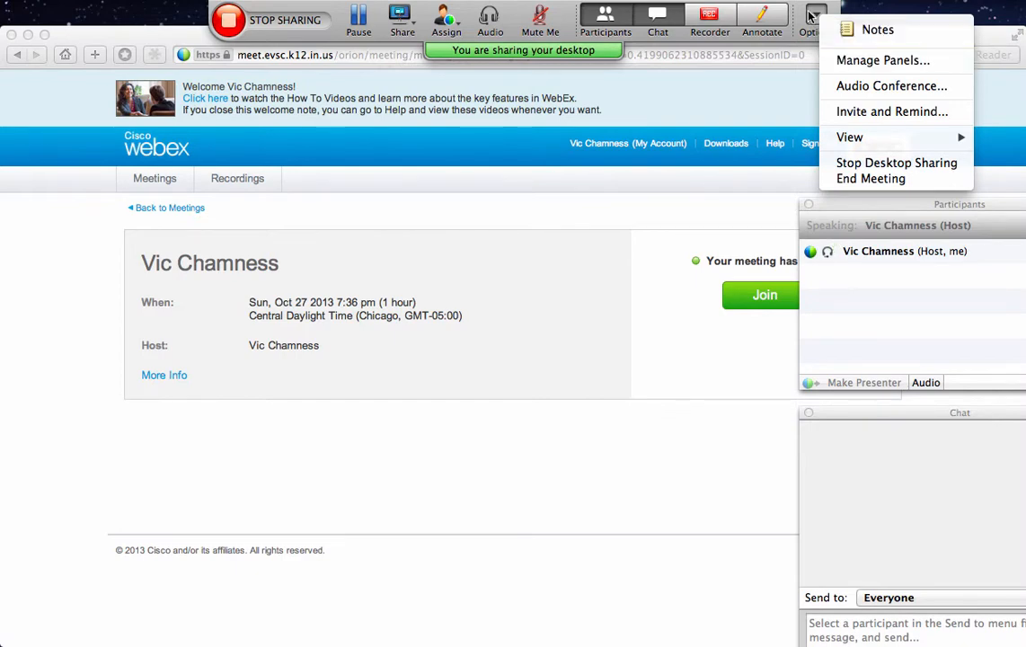
pyautogui.click(840, 60)
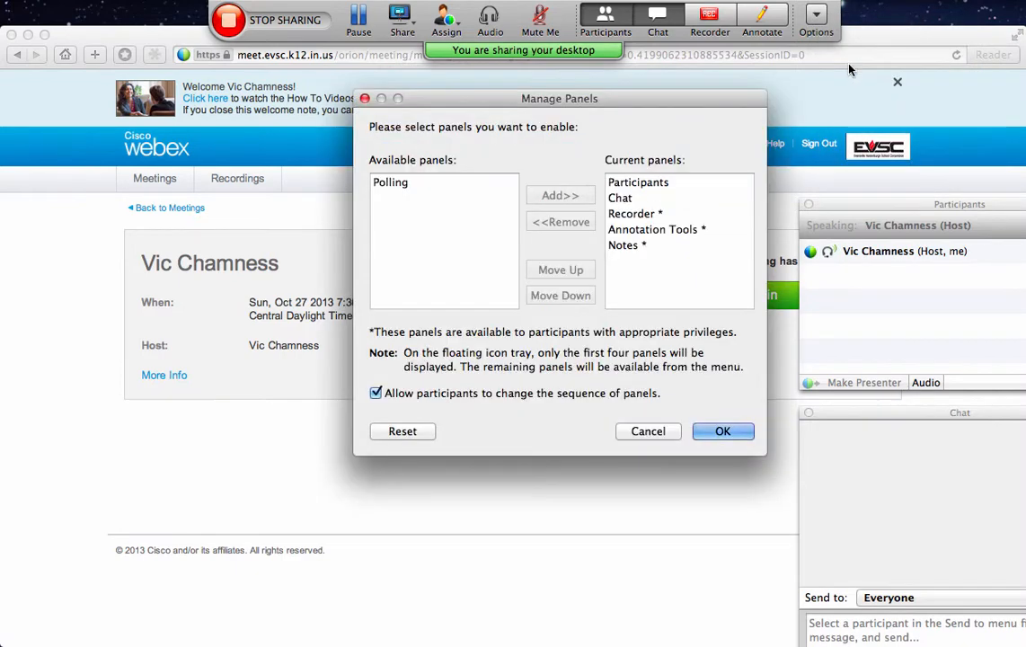
pyautogui.click(411, 184)
pyautogui.click(544, 196)
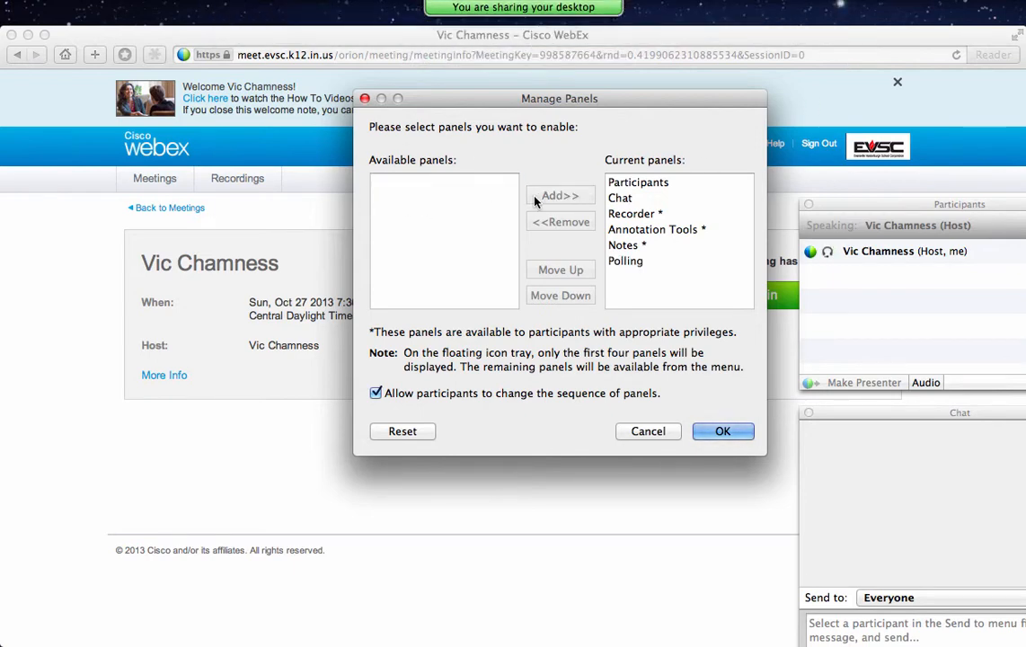
pyautogui.click(706, 433)
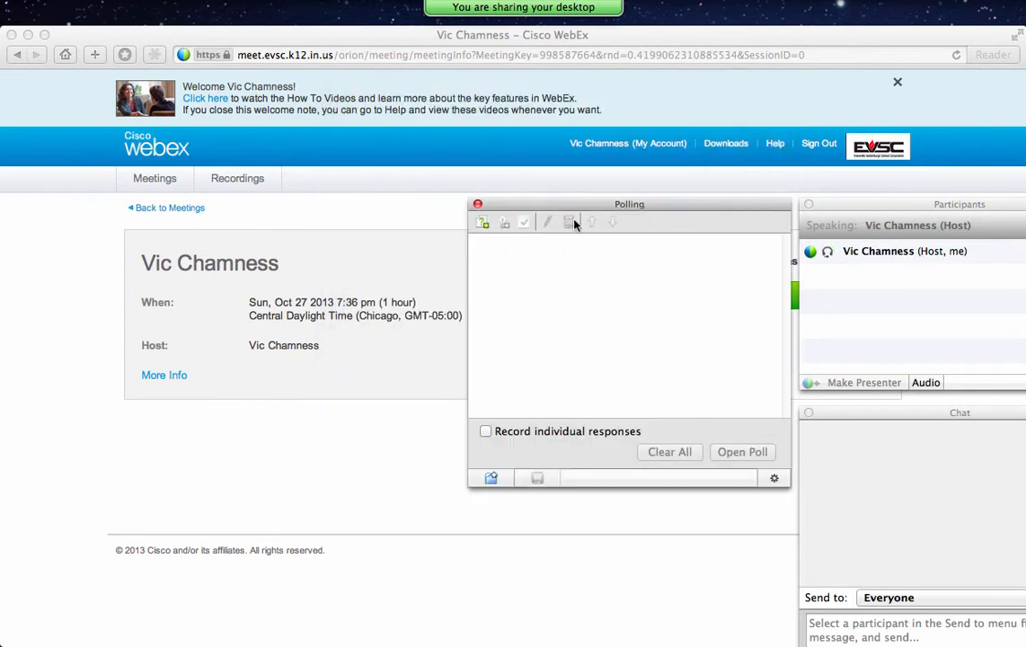
# - Move the Polling panel aside and add the question 'Do you like this webinar?'
pyautogui.moveTo(570, 199); pyautogui.dragTo(384, 185)
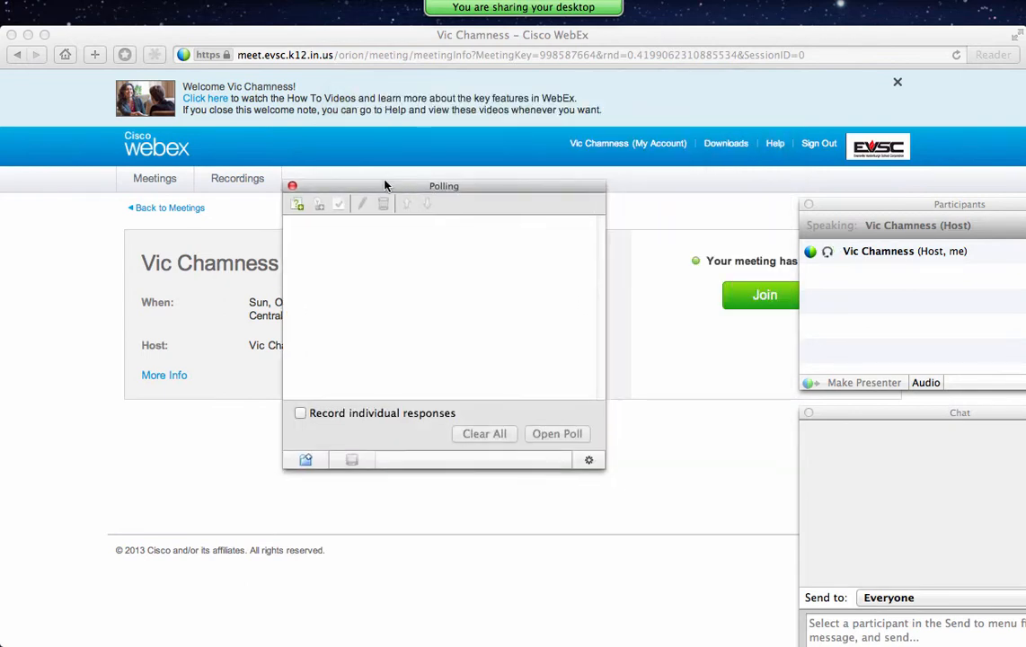
pyautogui.click(299, 206)
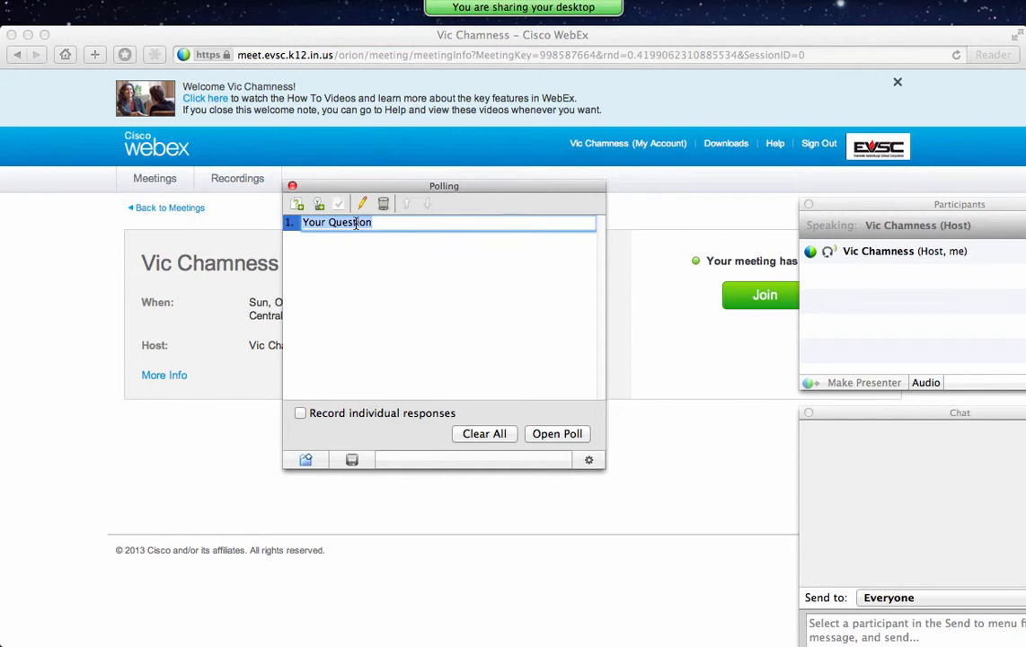
pyautogui.write('Do you like th')
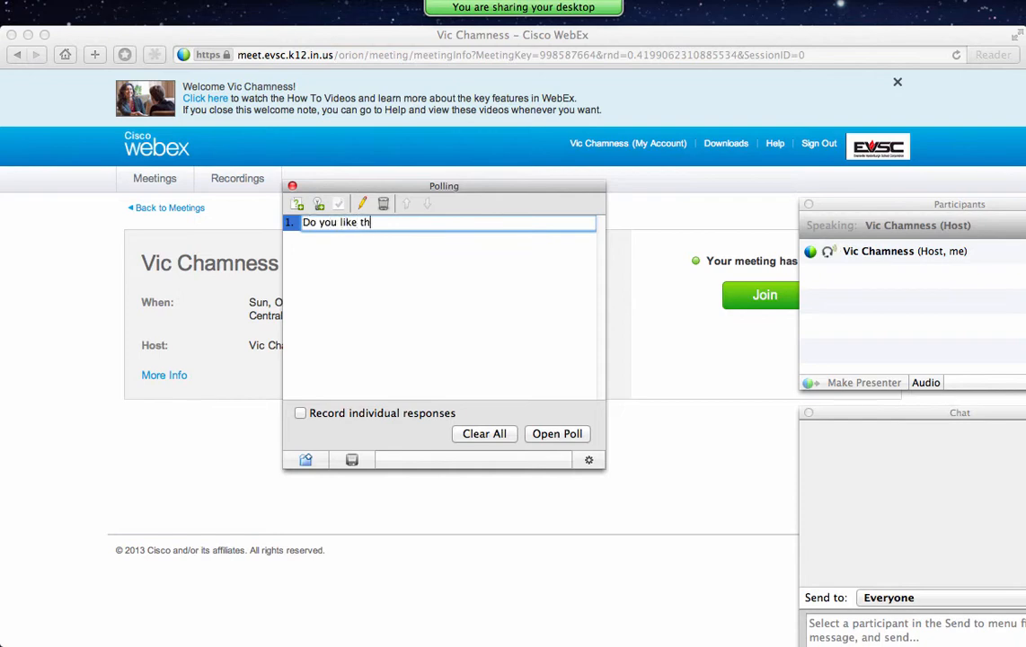
pyautogui.write('is webinar?')
# - Give the question two answer choices, Yes and No
pyautogui.click(319, 203)
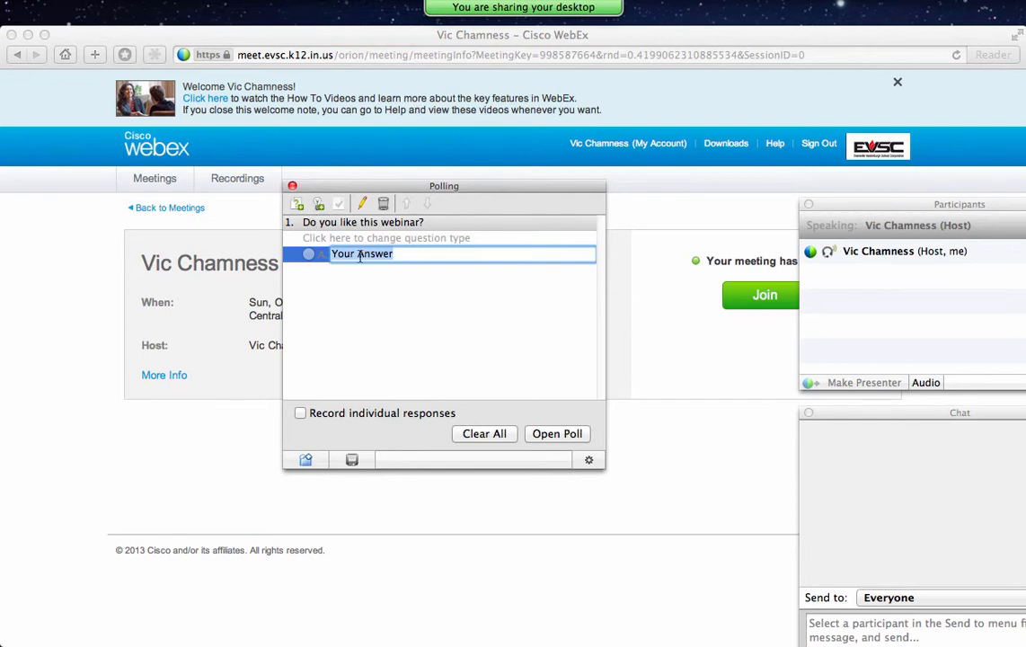
pyautogui.write('Yes')
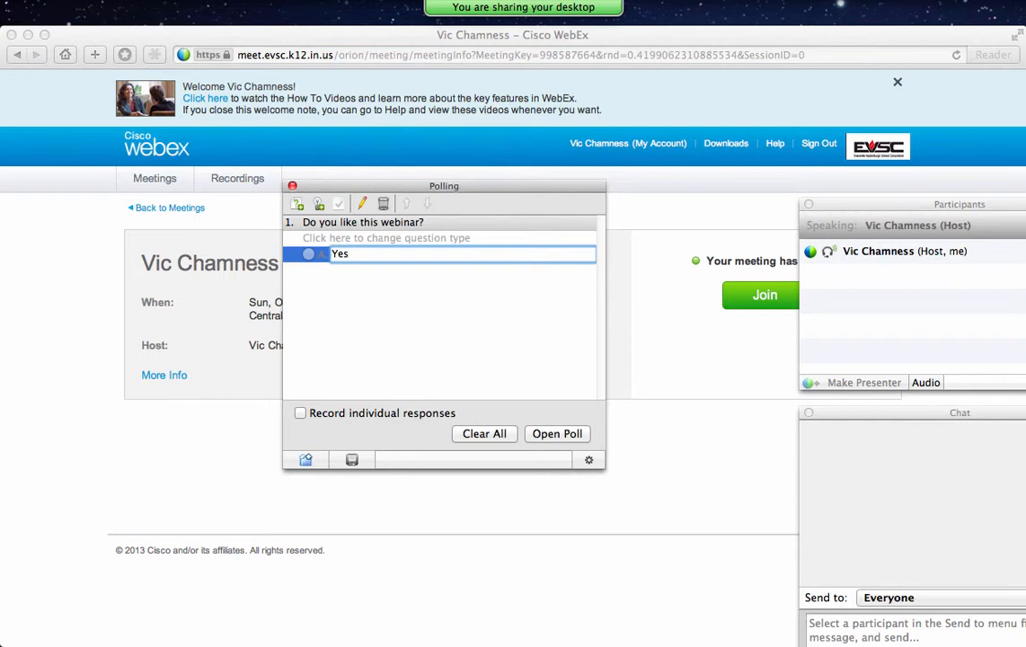
pyautogui.click(319, 204)
pyautogui.write('Bo')
pyautogui.press('BackSpace')
pyautogui.press('BackSpace')
pyautogui.write('No')
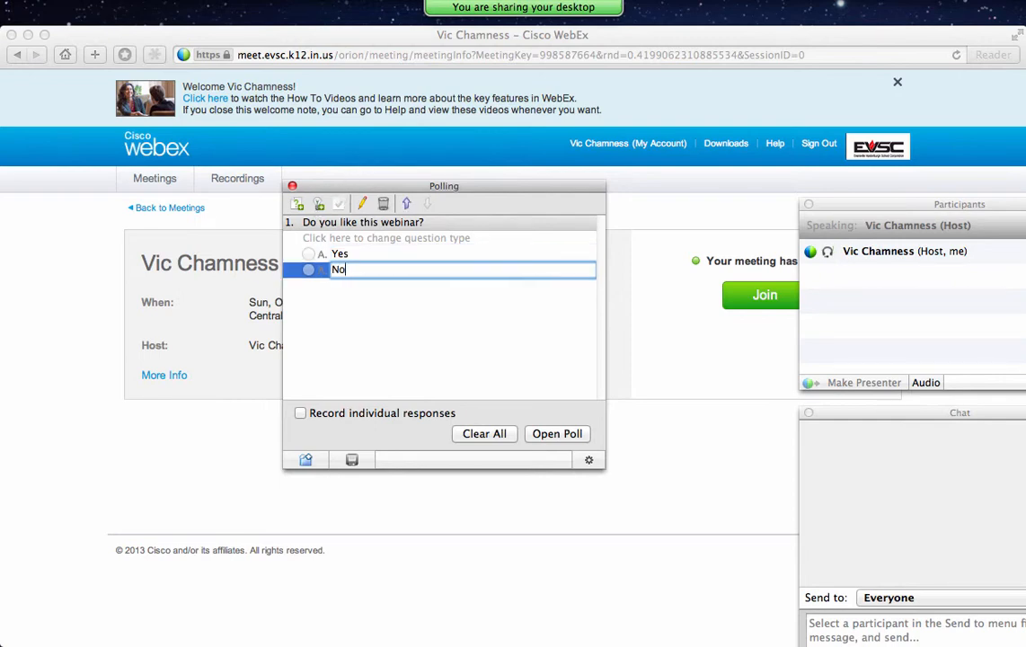
pyautogui.press('Return')
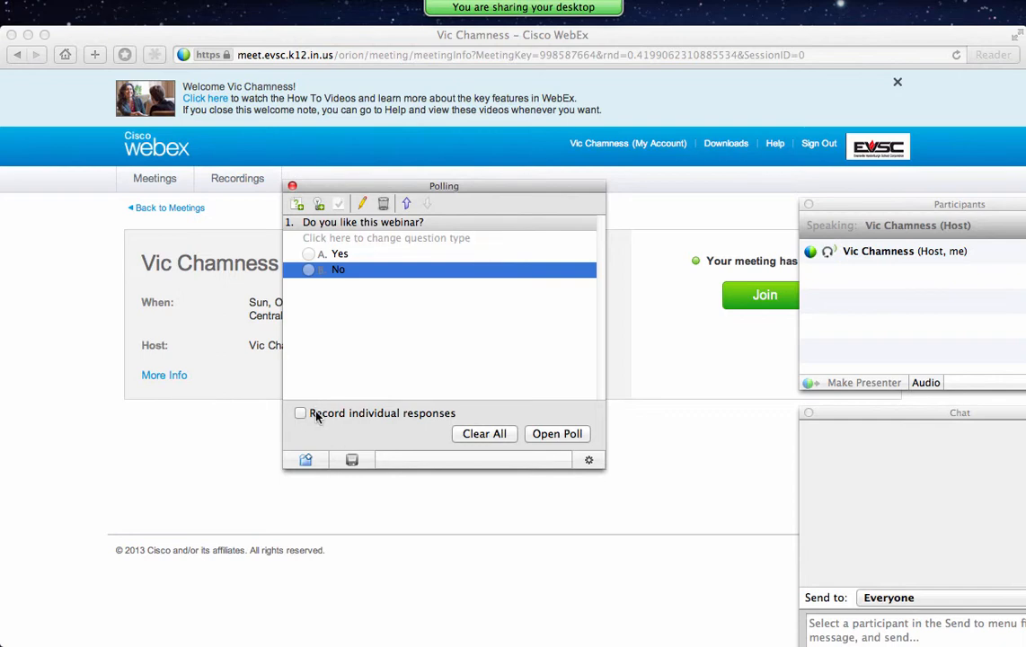
# - Close the Polling panel beside the shared desktop and show the meeting options list, now listing Polling
pyautogui.click(292, 186)
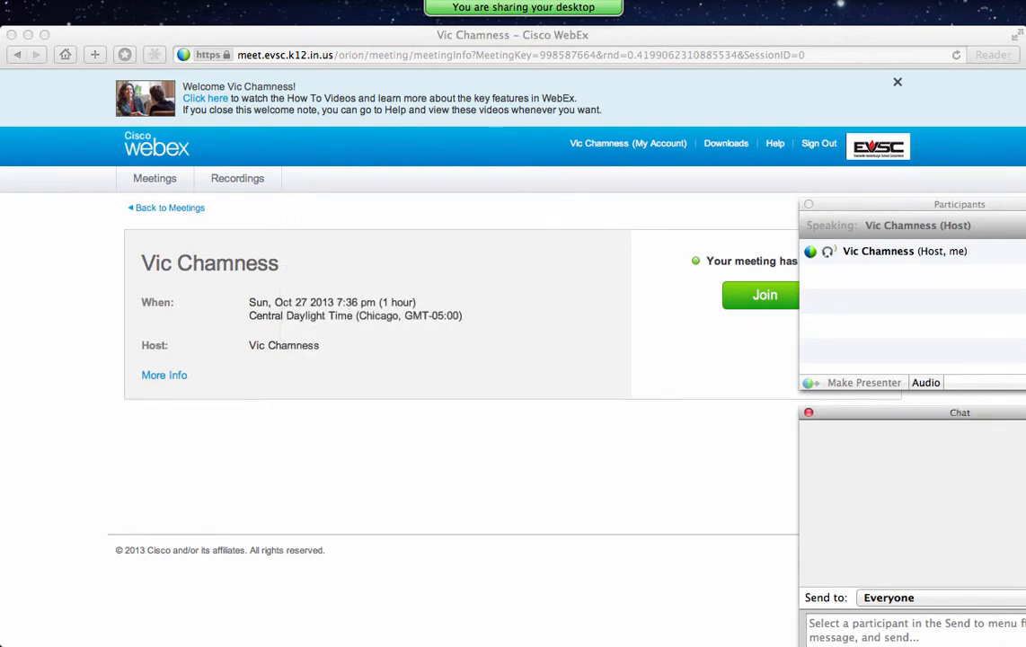
pyautogui.moveTo(595, 10)
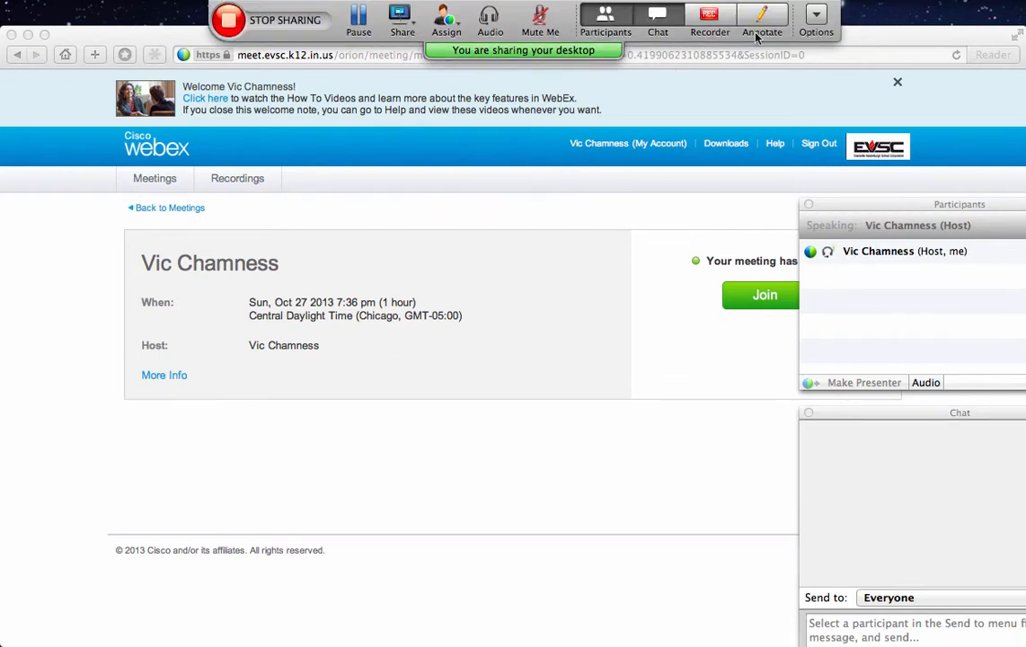
pyautogui.click(817, 14)
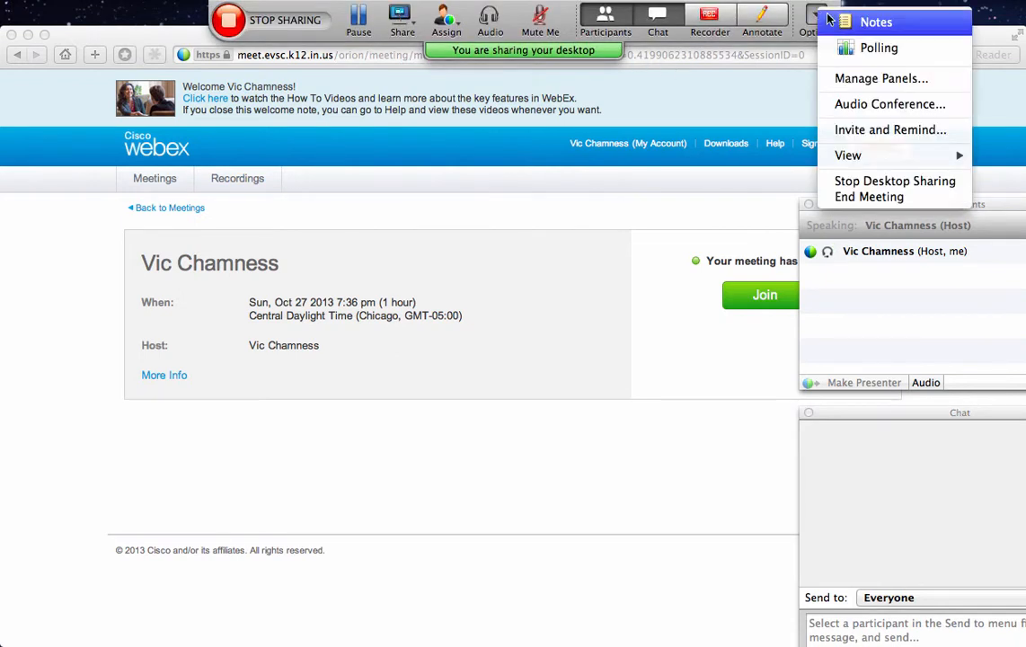